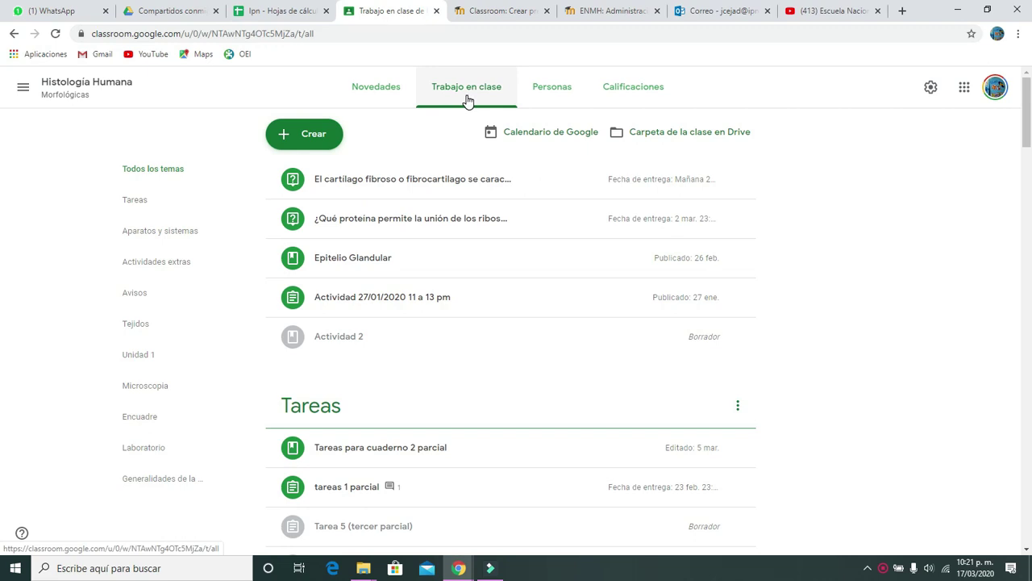
# Step: Start a new Material post in the Histología Humana class's classwork
pyautogui.click(315, 137)
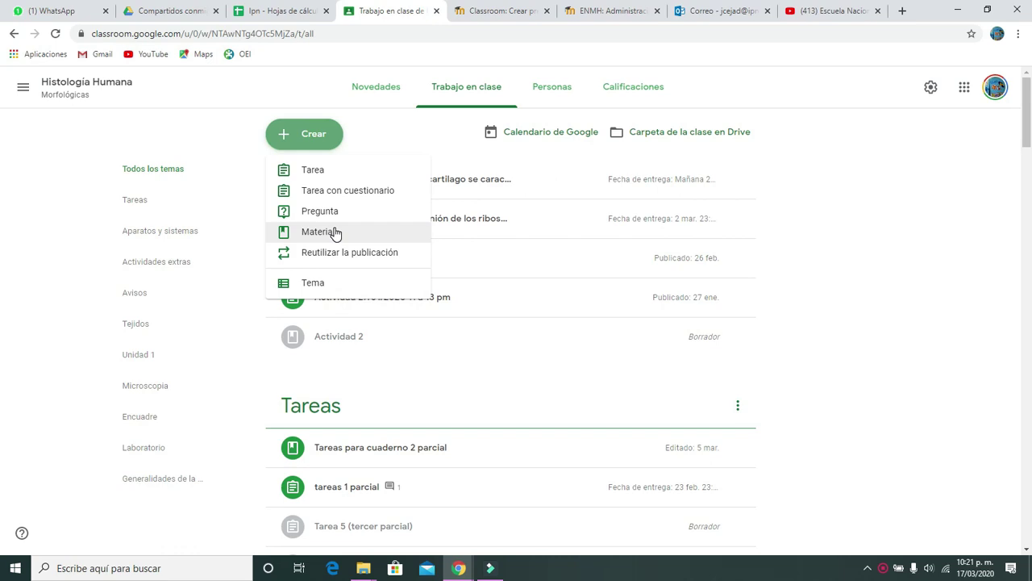
pyautogui.click(334, 232)
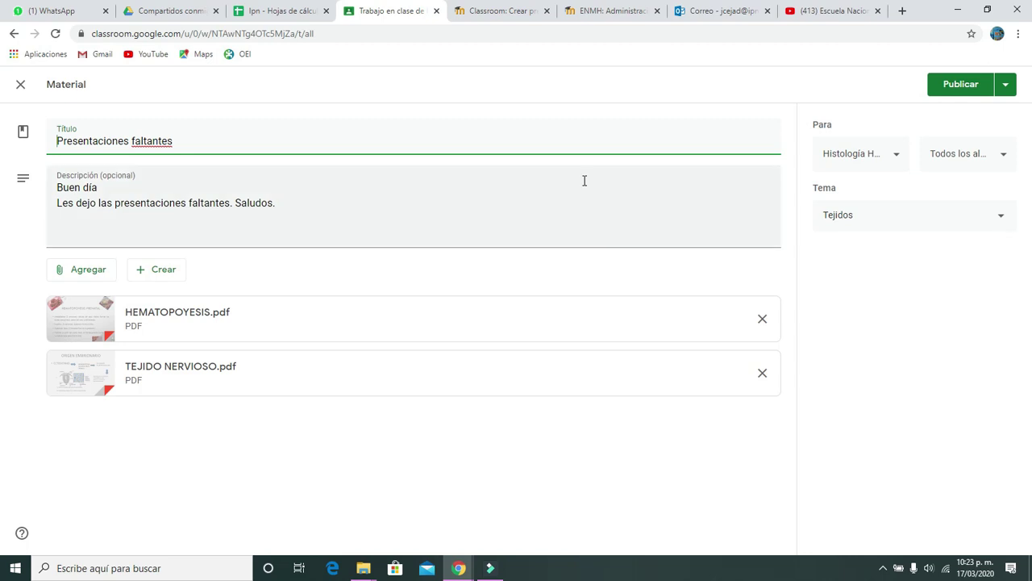
# Step: Upload Convocatoria.docx from the computer's Documents folder as an attachment to the material, and remove that attachment again
pyautogui.click(81, 275)
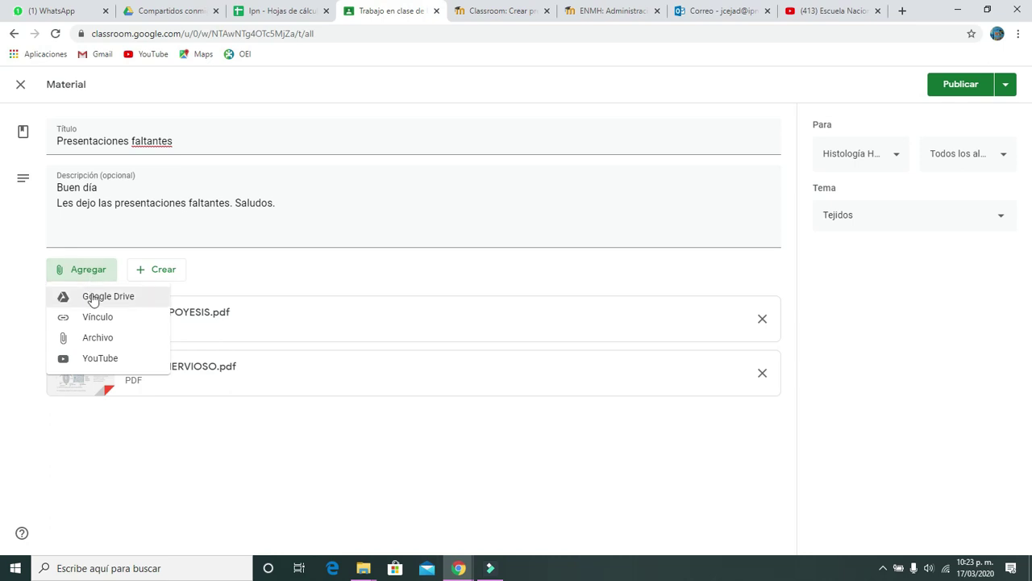
pyautogui.click(117, 344)
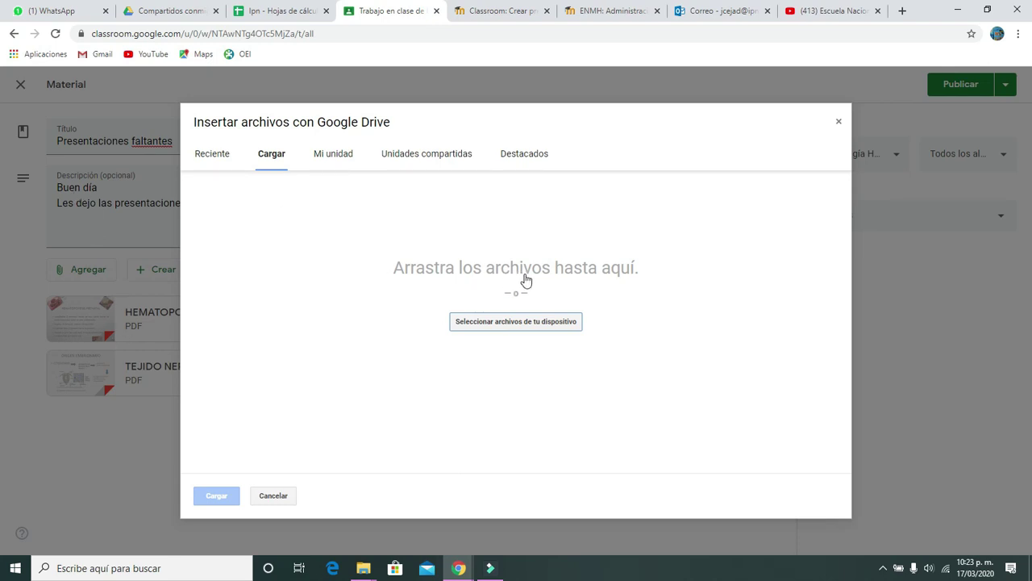
pyautogui.click(530, 329)
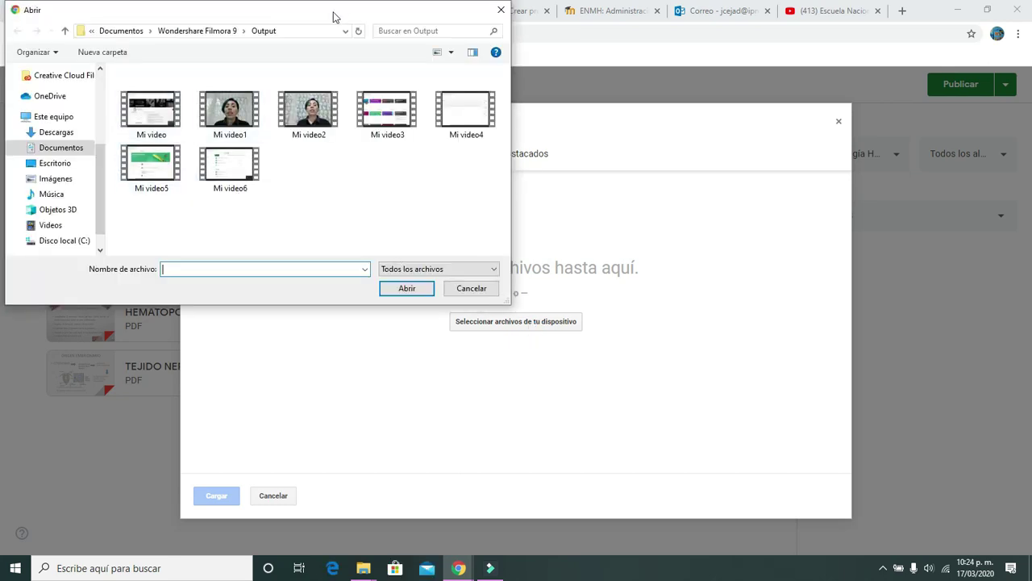
pyautogui.moveTo(337, 18); pyautogui.dragTo(410, 99)
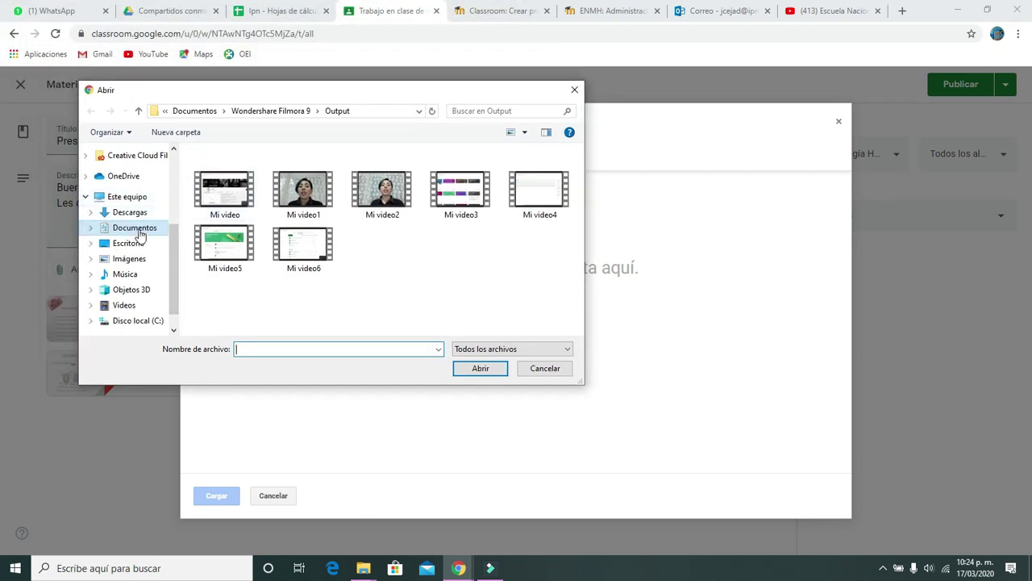
pyautogui.click(139, 231)
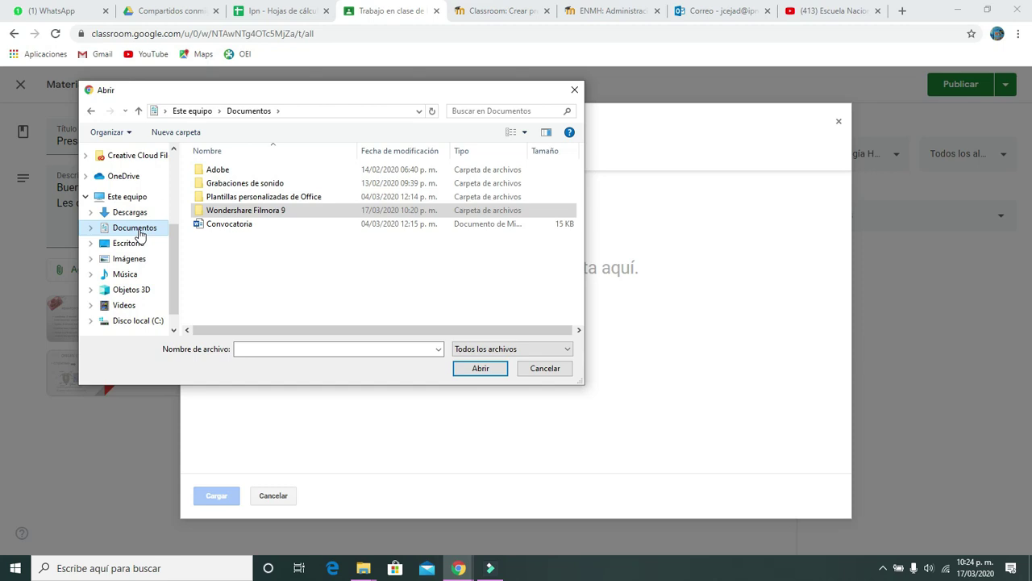
pyautogui.click(218, 225)
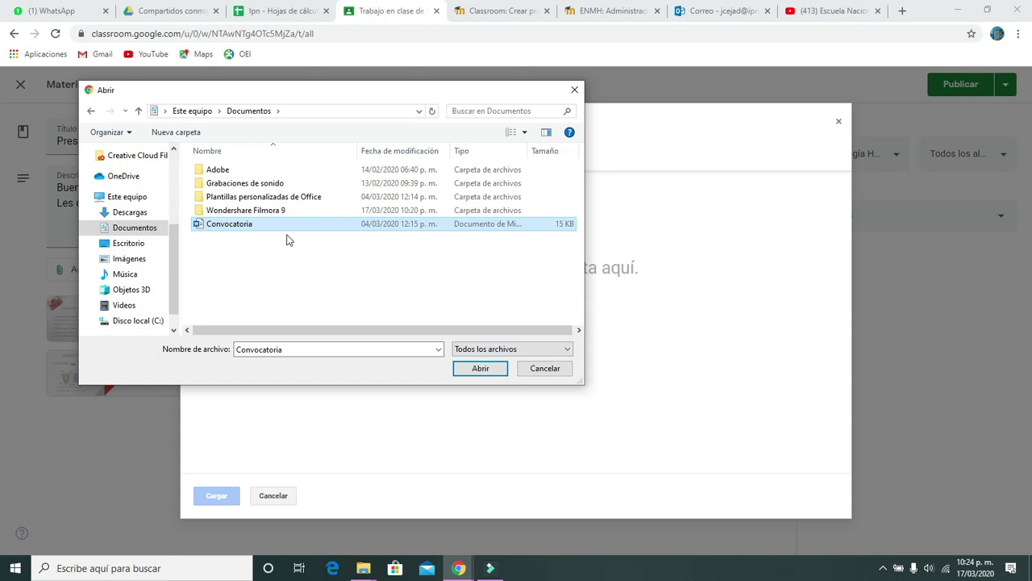
pyautogui.click(481, 368)
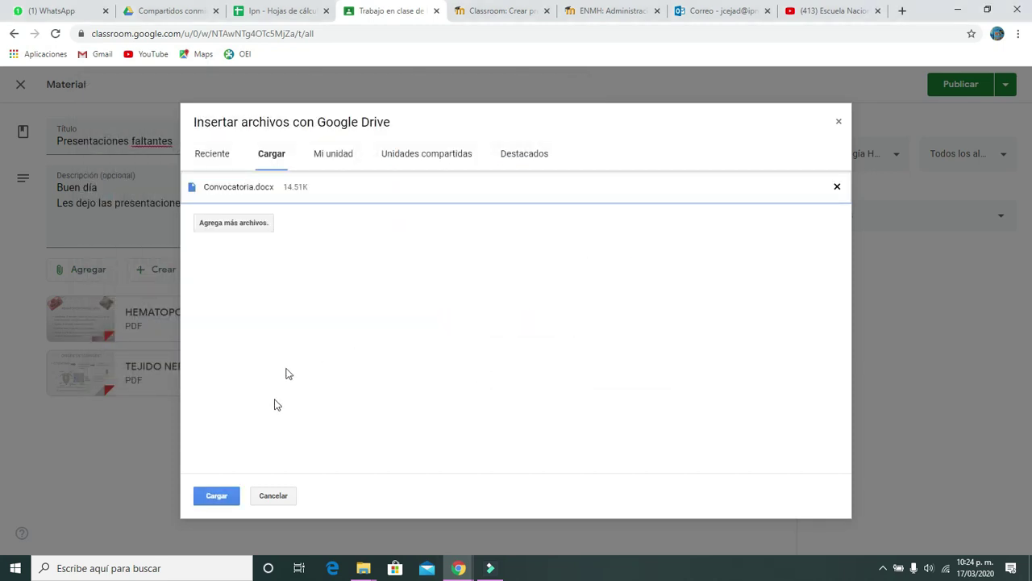
pyautogui.click(216, 495)
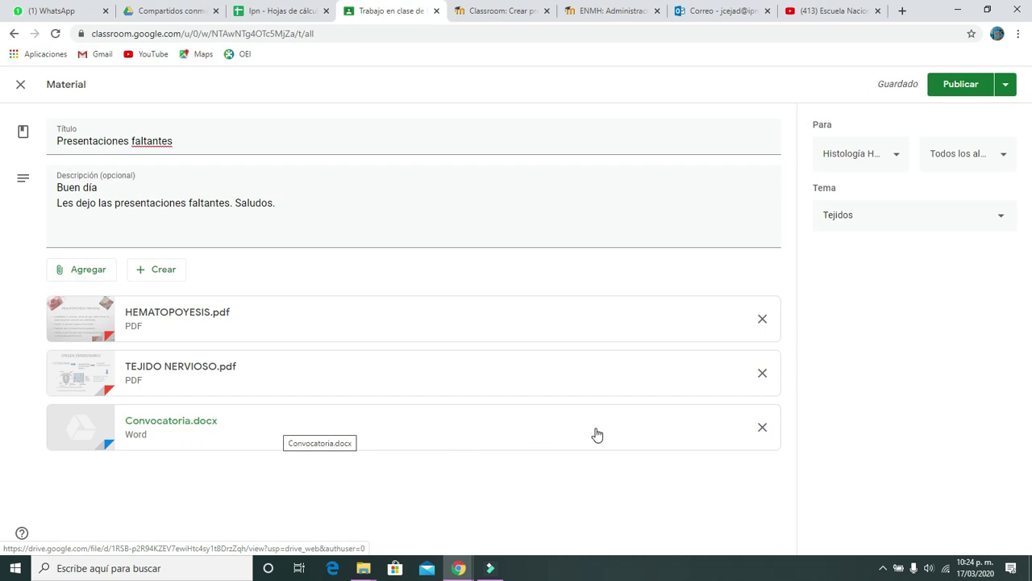
pyautogui.click(762, 430)
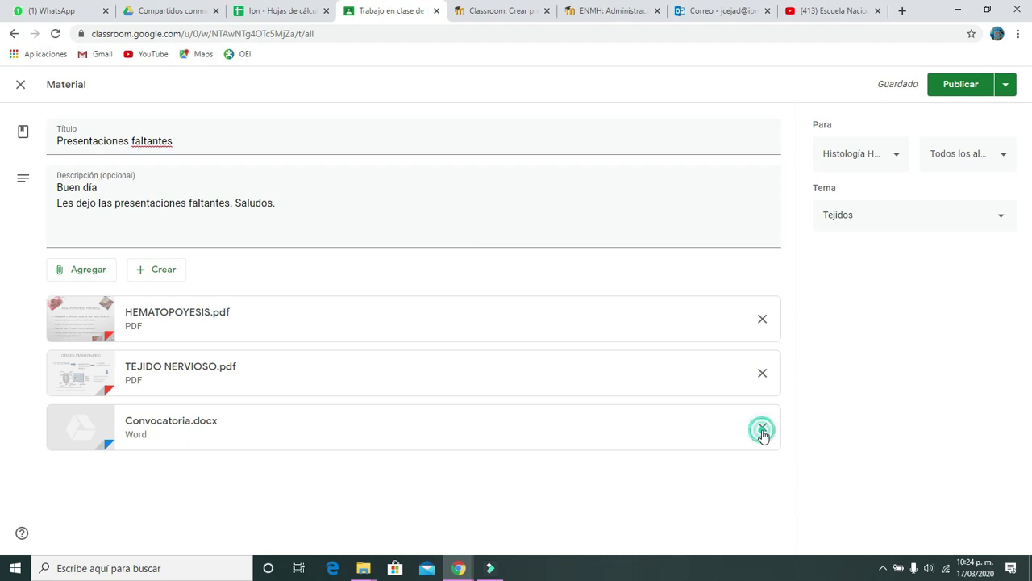
# Step: Attach the Normatividad en materia de TIC e internet a nivel nacional slides from My Drive, and remove that attachment again
pyautogui.click(71, 278)
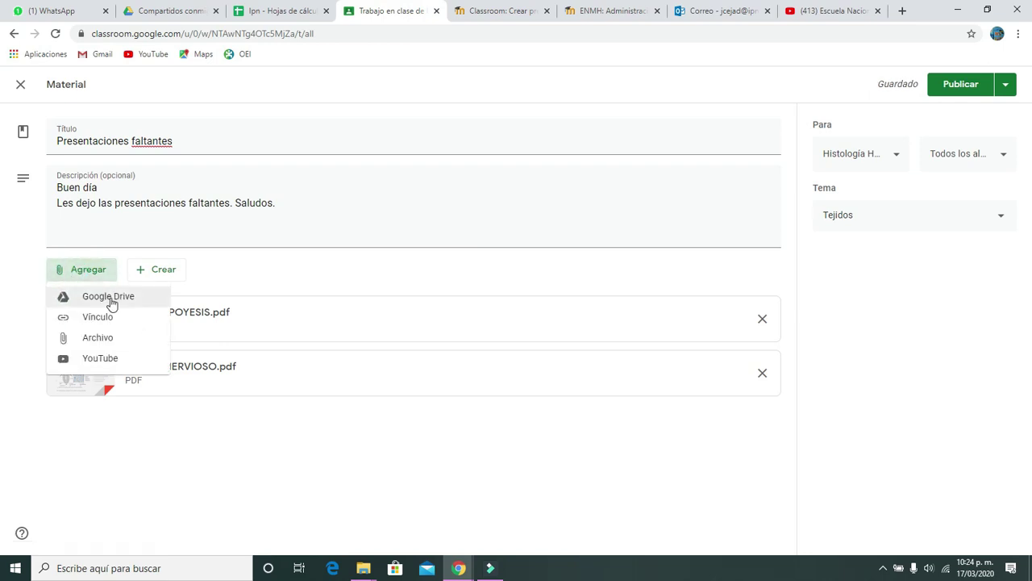
pyautogui.click(110, 298)
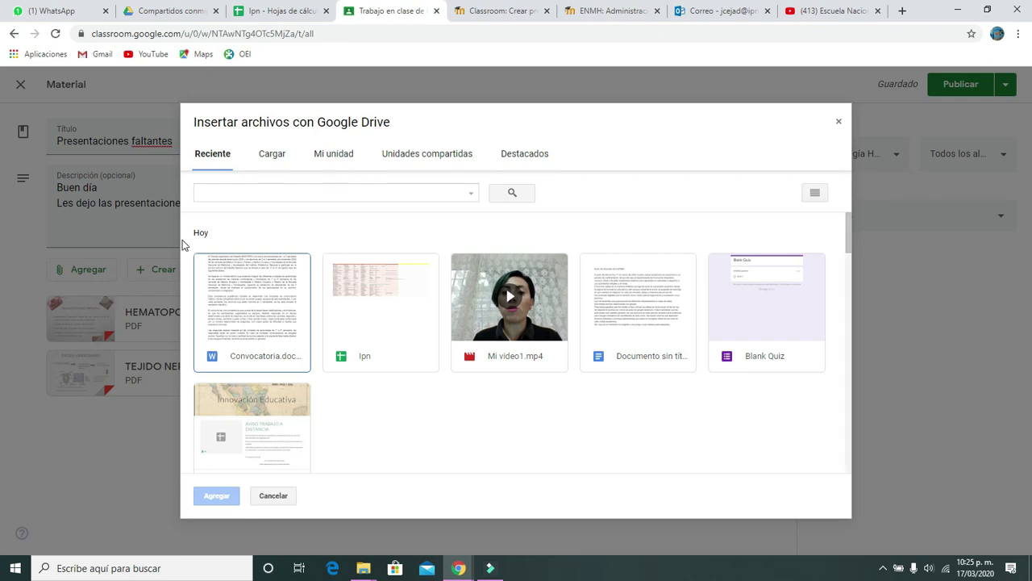
pyautogui.click(353, 162)
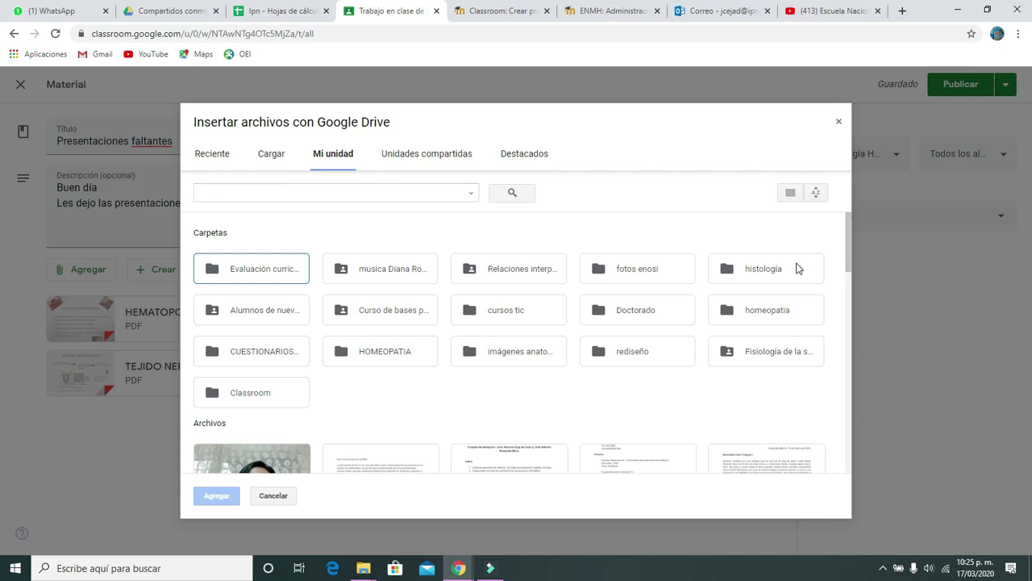
pyautogui.moveTo(851, 234); pyautogui.dragTo(821, 454)
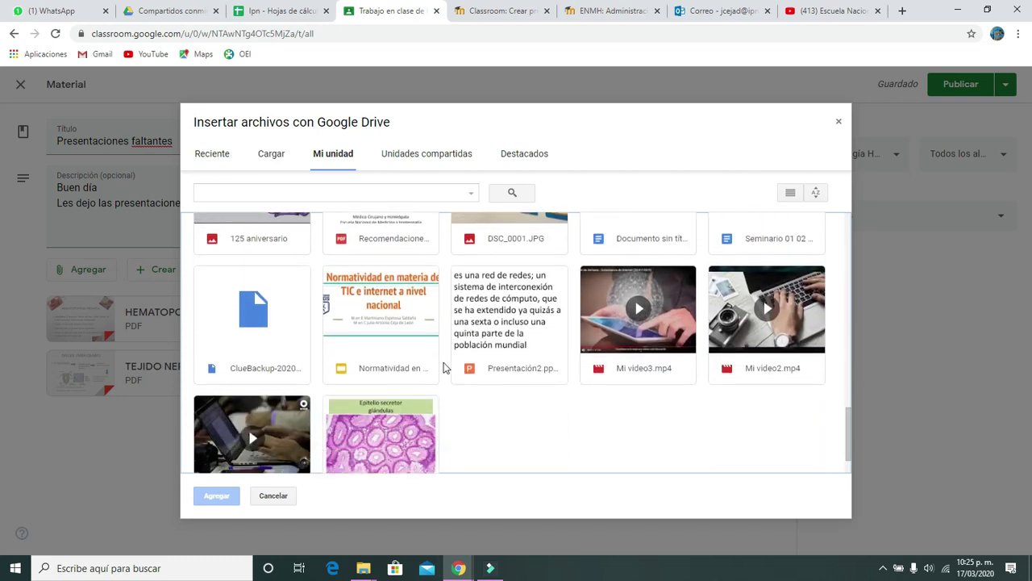
pyautogui.click(384, 346)
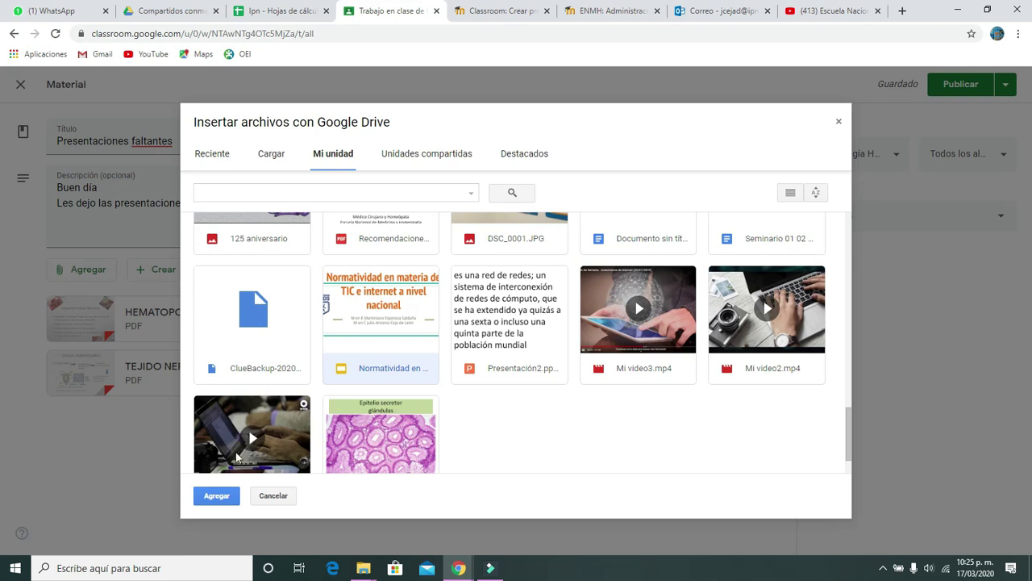
pyautogui.click(216, 496)
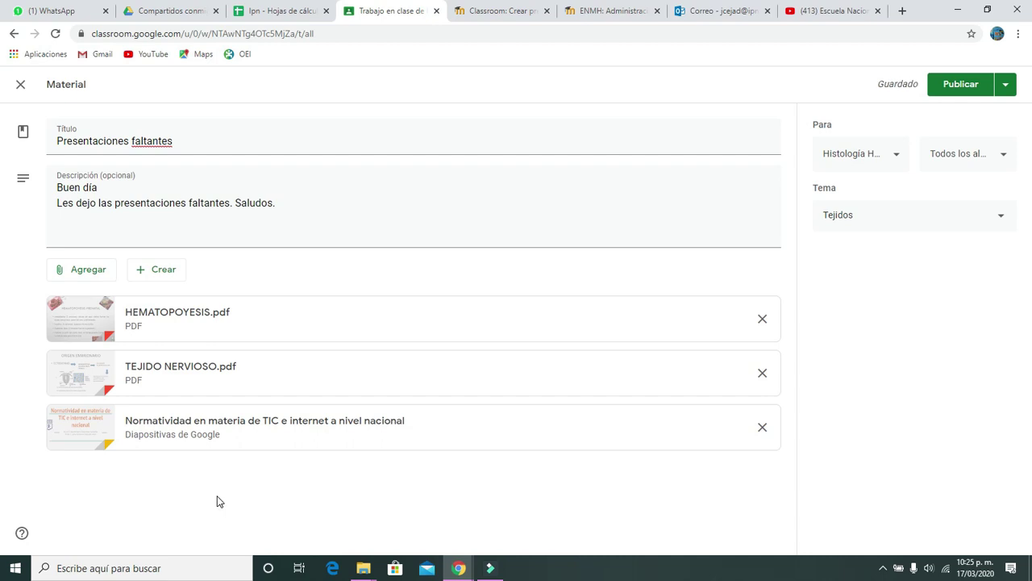
pyautogui.click(762, 429)
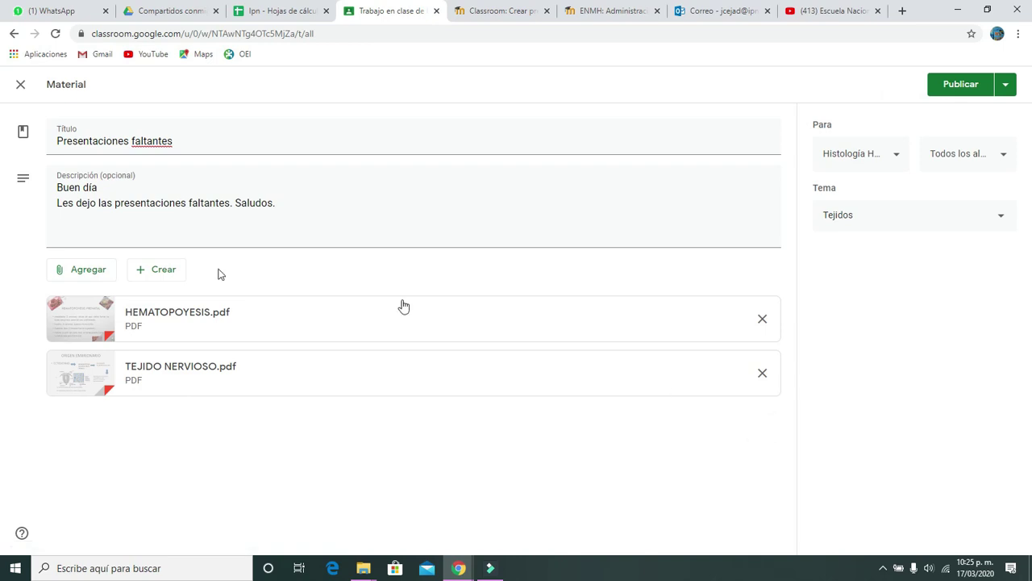
# Step: Add the address of the Escuela Nacional de Medicina y Homeopatía, Oficial. YouTube channel as a link attachment, and remove it again
pyautogui.click(105, 274)
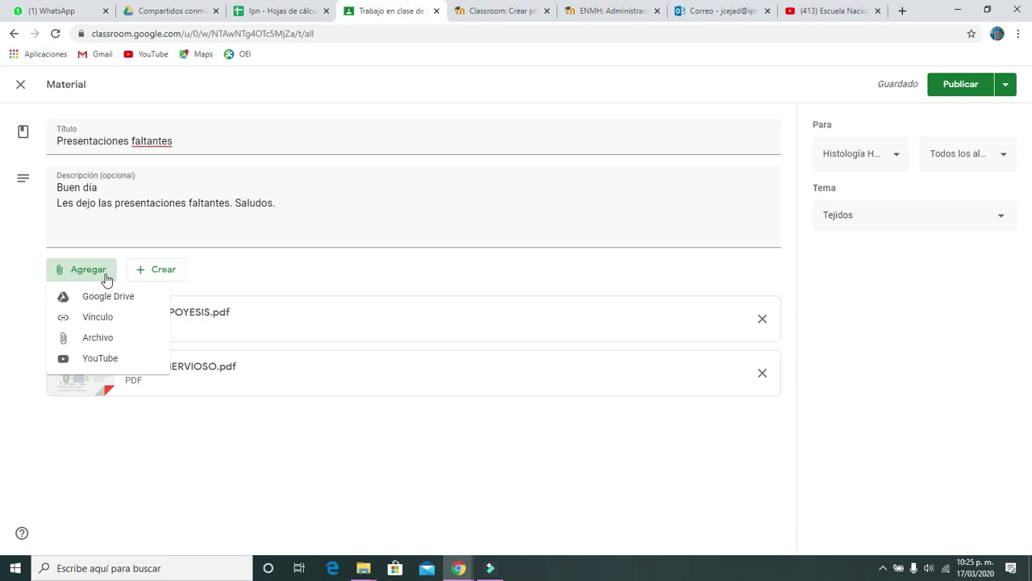
pyautogui.click(103, 321)
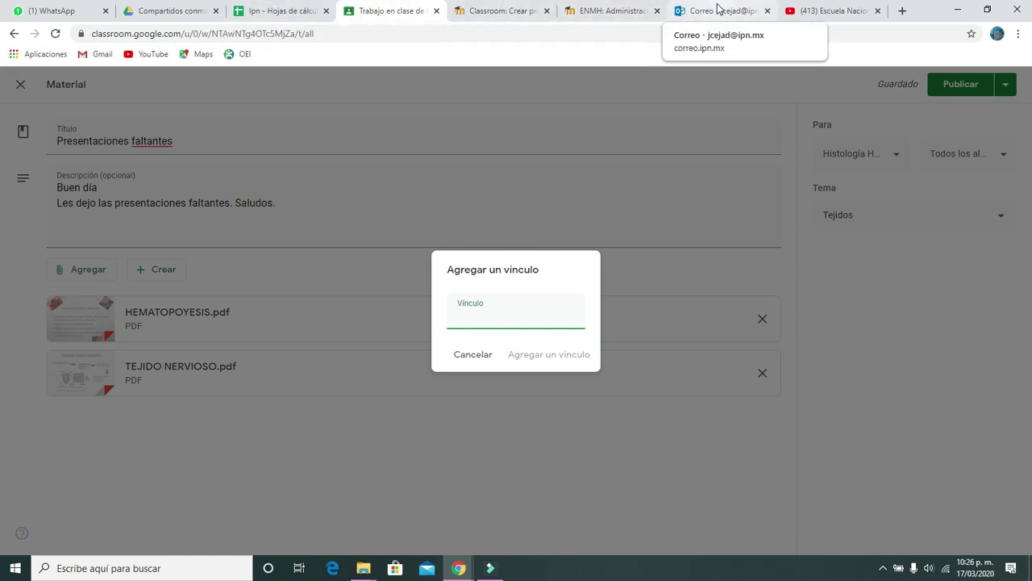
pyautogui.click(813, 12)
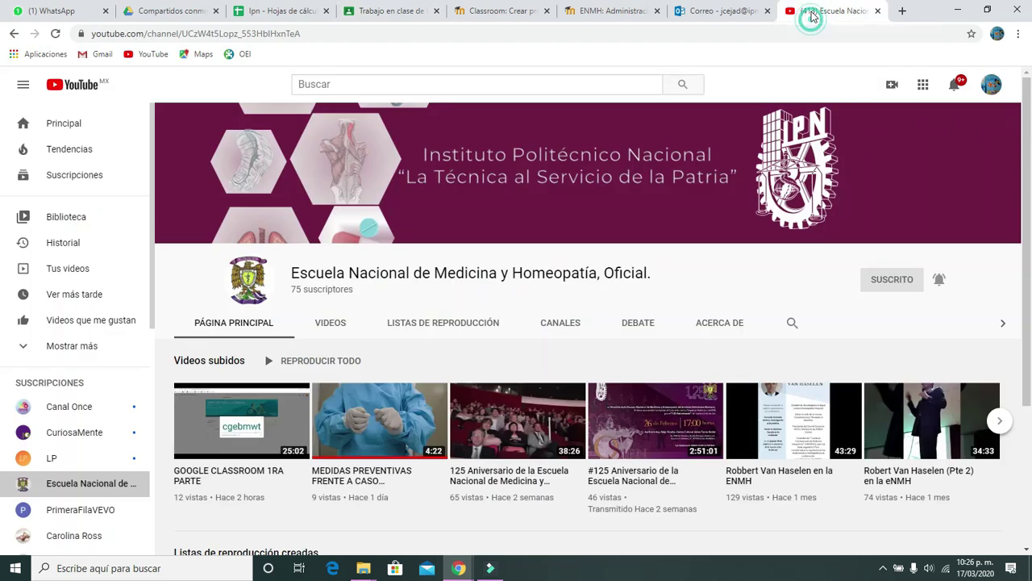
pyautogui.click(445, 34)
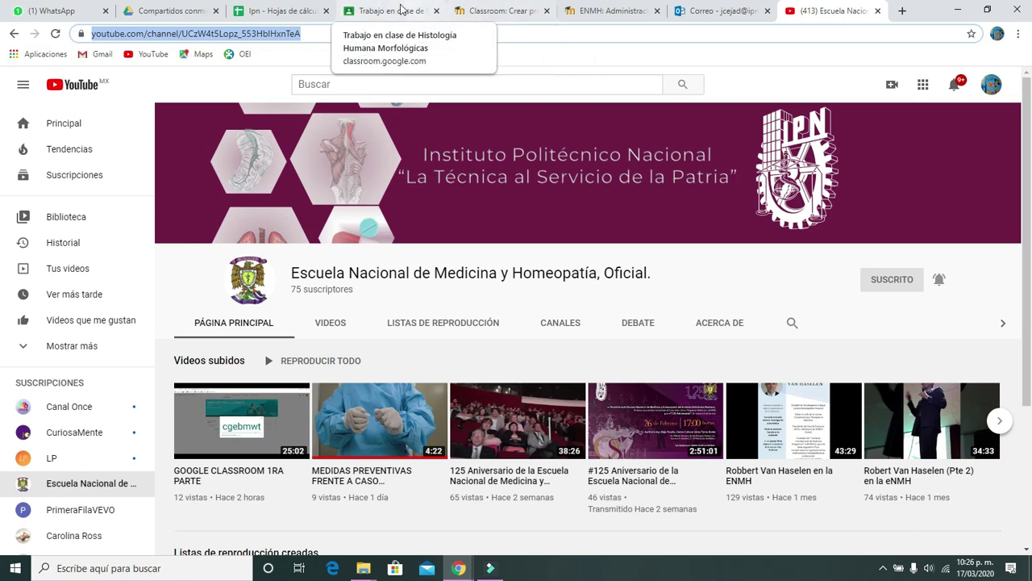
pyautogui.click(382, 16)
pyautogui.click(467, 318)
pyautogui.hotkey('ctrl', 'v')
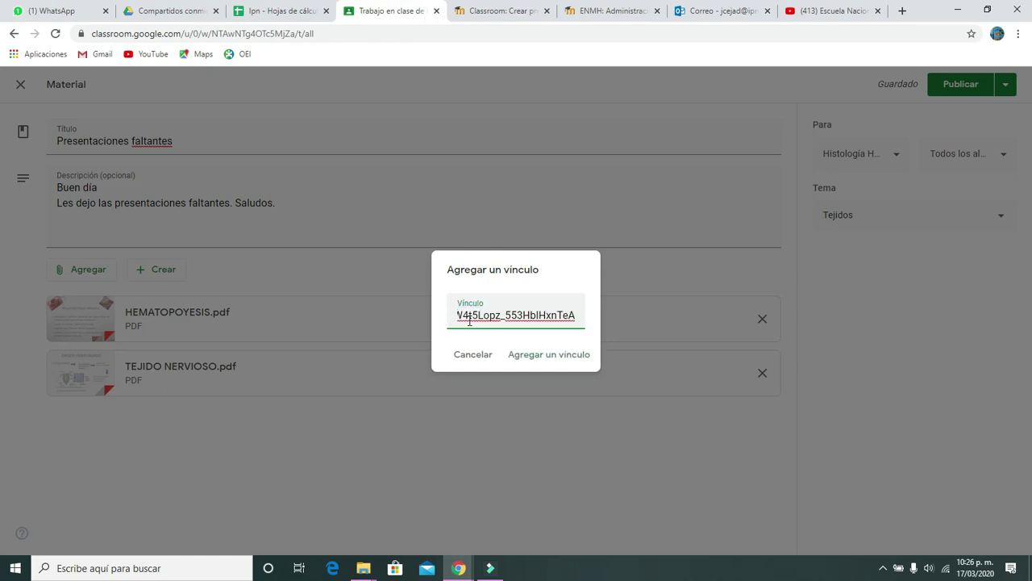
pyautogui.click(568, 358)
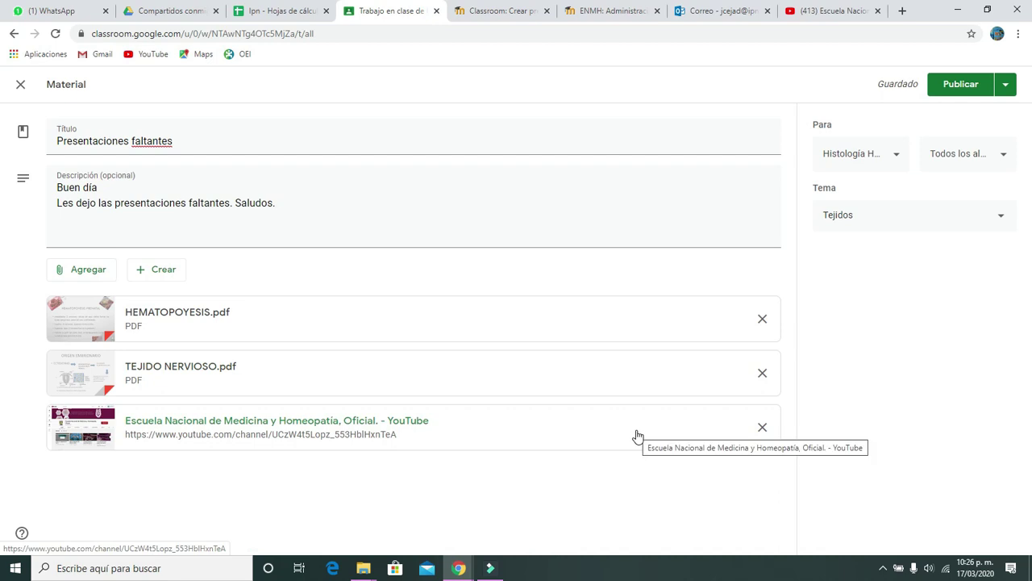
pyautogui.click(762, 434)
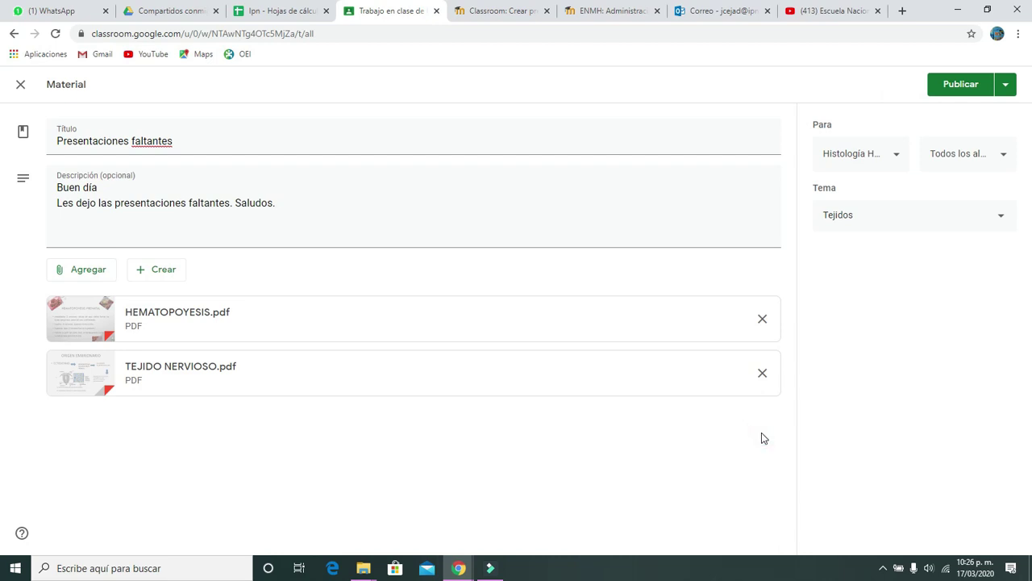
# Step: Publish the "Presentaciones faltantes" material to the class and check its post in the Novedades stream
pyautogui.click(966, 86)
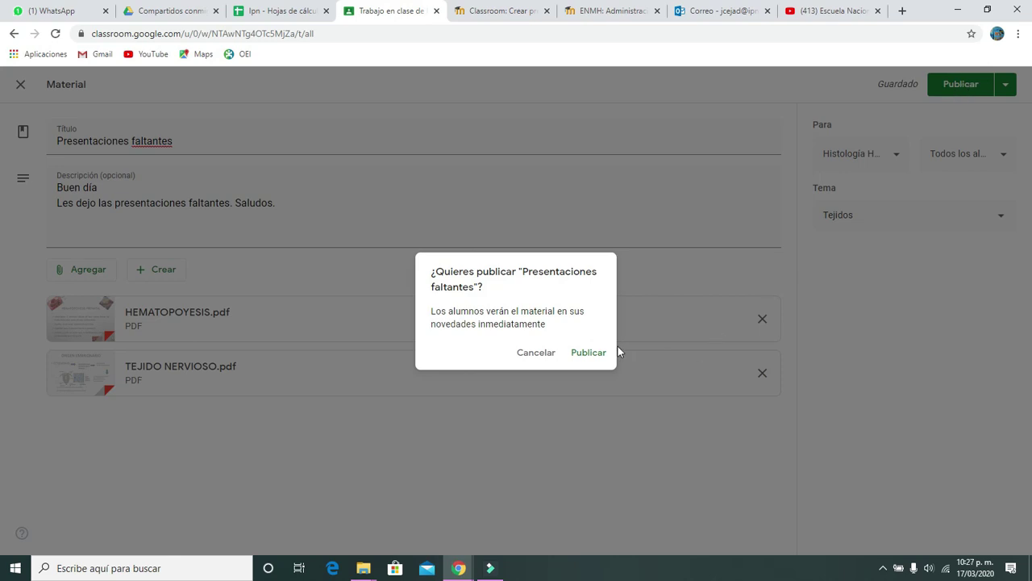
pyautogui.click(589, 354)
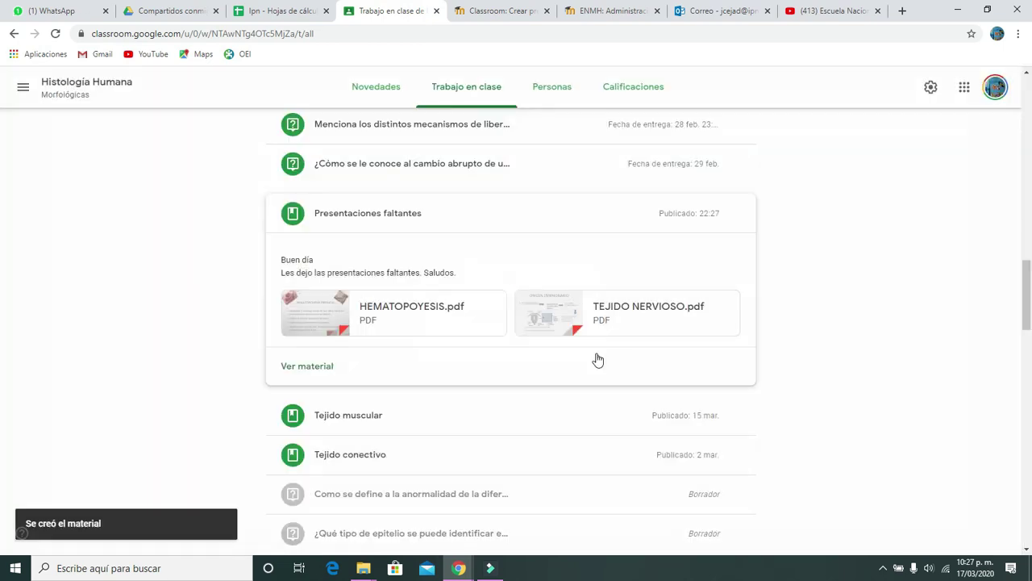
pyautogui.click(368, 98)
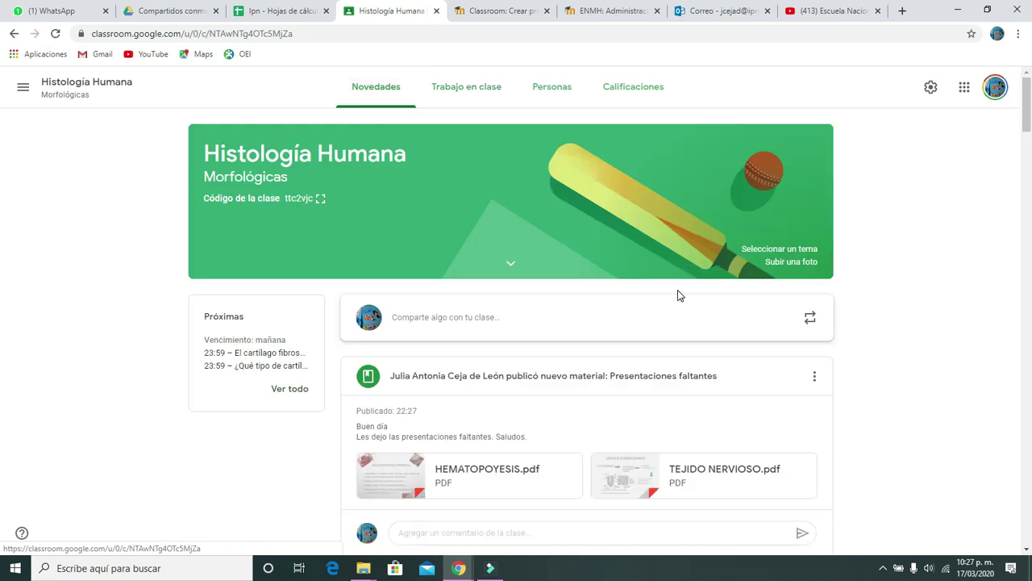
pyautogui.moveTo(1030, 135); pyautogui.dragTo(1029, 155)
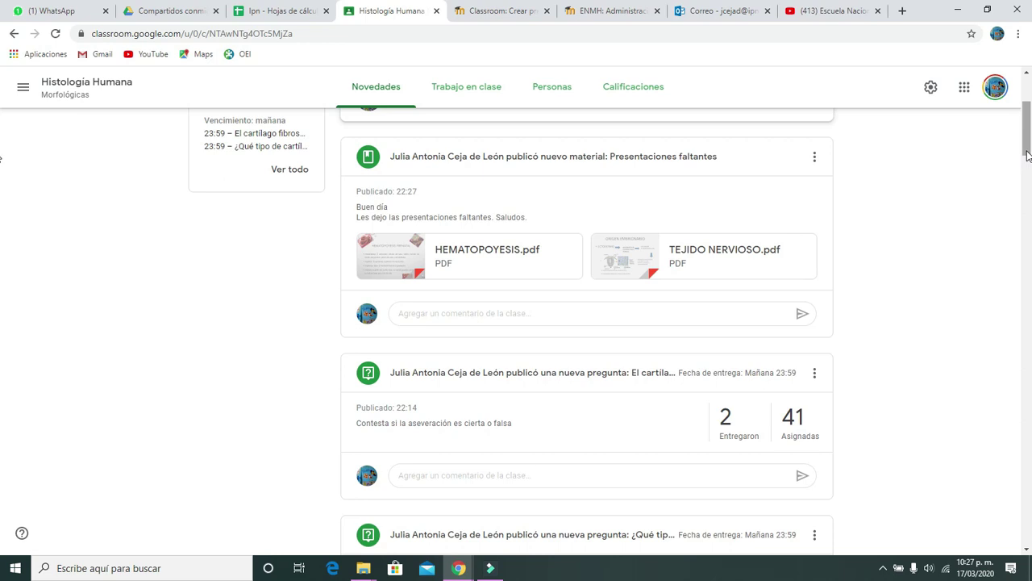
pyautogui.moveTo(501, 574)
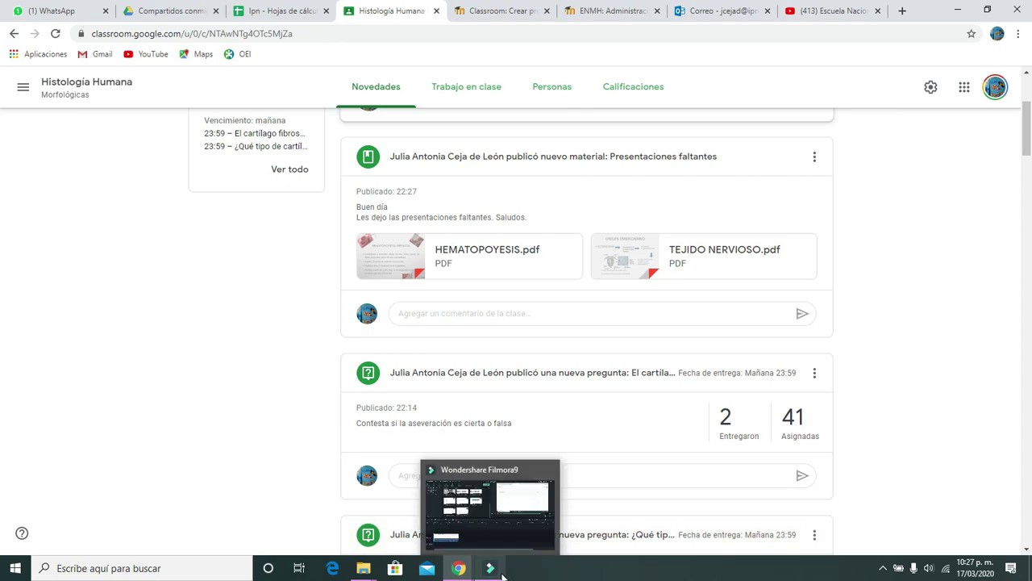